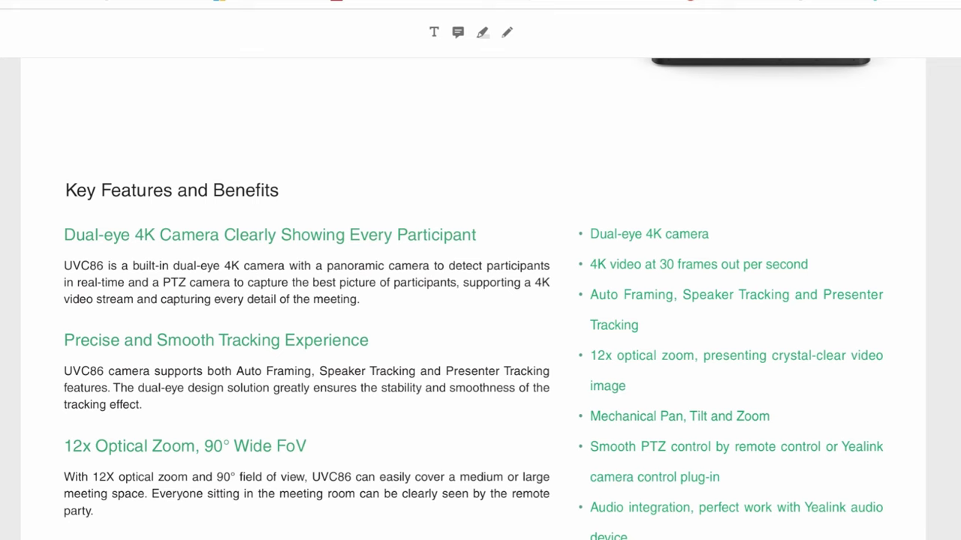
{"action": "scroll", "coordinate": [481, 300], "scroll_direction": "down", "scroll_amount": 1}
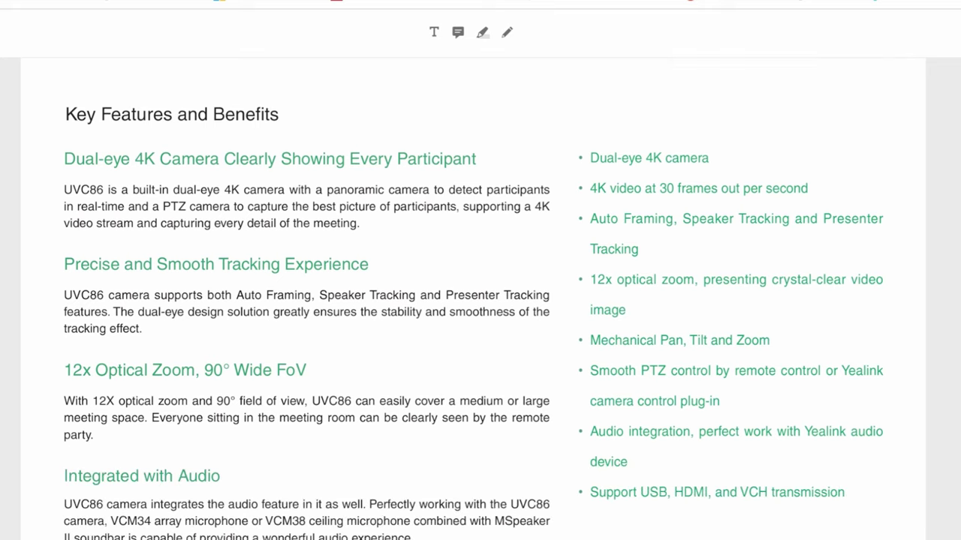
{"action": "scroll", "coordinate": [480, 300], "scroll_direction": "up", "scroll_amount": 1}
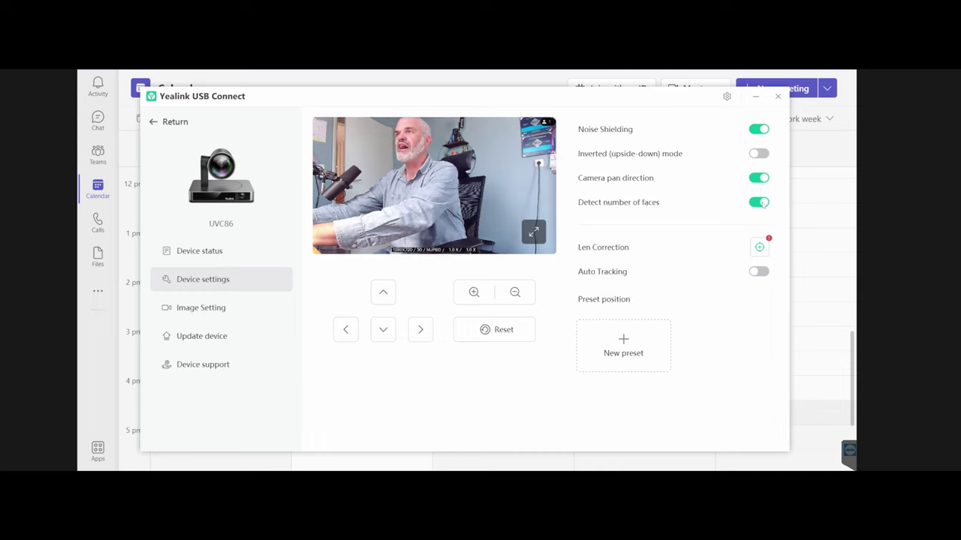
Tilt the UVC86 camera up, pan it right and save the view as the first preset position.
{"action": "left_click", "coordinate": [760, 248]}
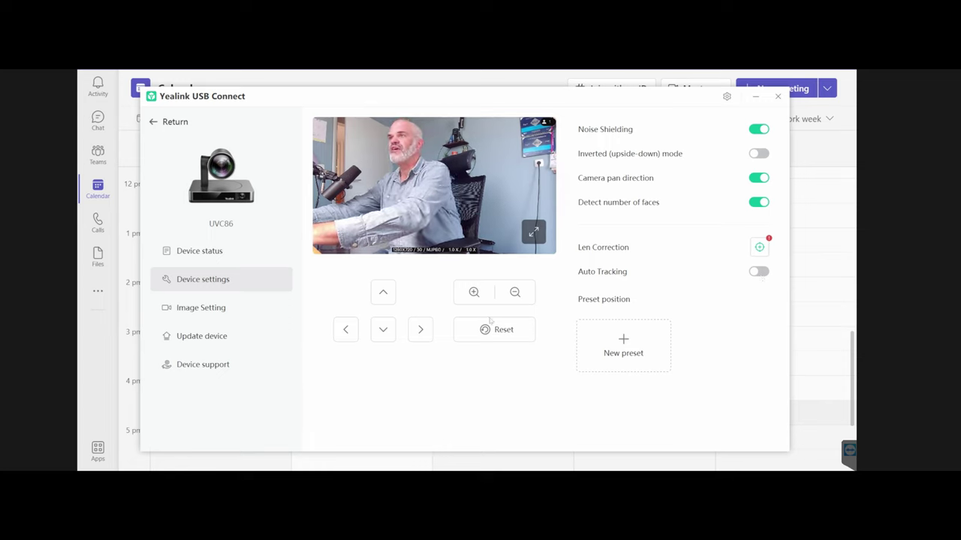
{"action": "left_click", "coordinate": [383, 292]}
{"action": "left_click", "coordinate": [421, 330]}
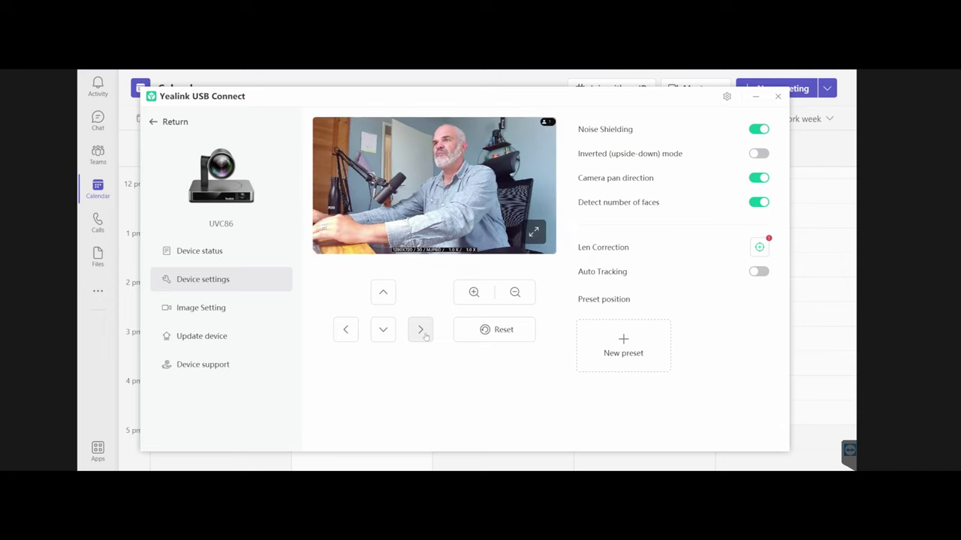
{"action": "left_click", "coordinate": [421, 331]}
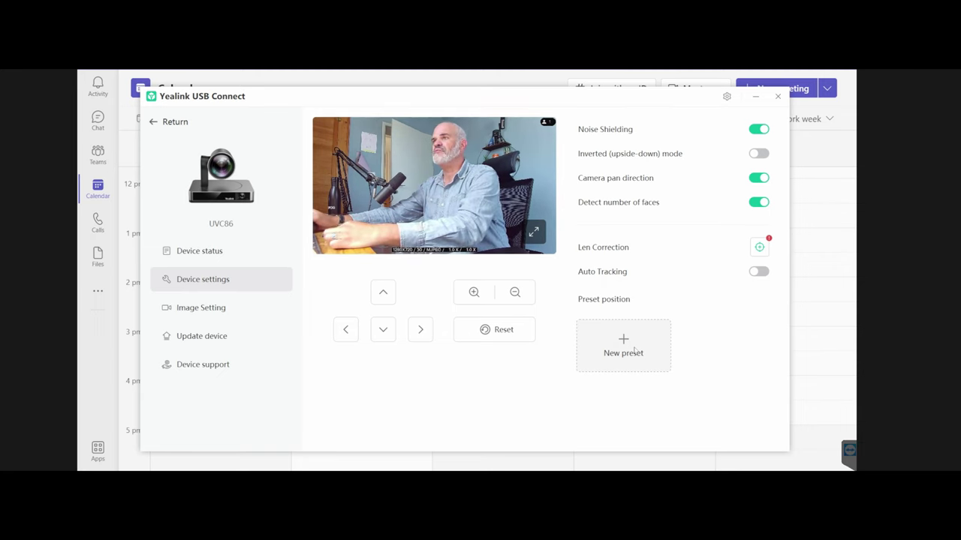
{"action": "left_click", "coordinate": [634, 350]}
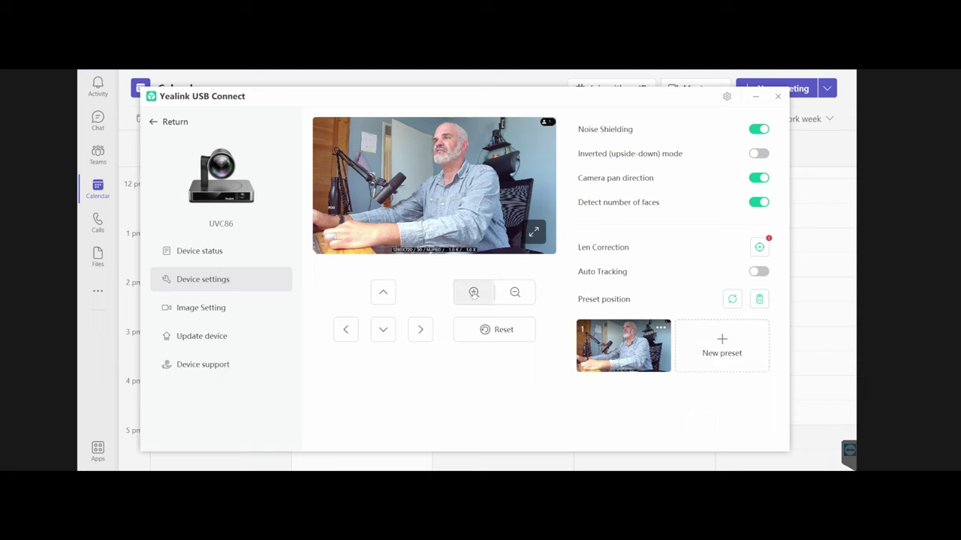
Zoom the camera in closer on the person, tilt it up and pan it right, and save the view as a second preset position.
{"action": "left_click", "coordinate": [473, 294]}
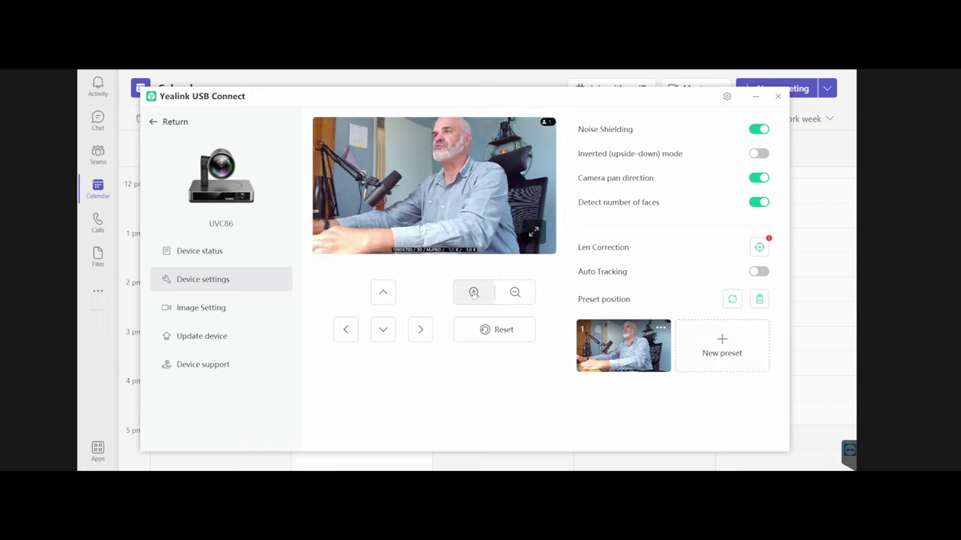
{"action": "left_click", "coordinate": [383, 293]}
{"action": "left_click", "coordinate": [475, 294]}
{"action": "left_click", "coordinate": [474, 293]}
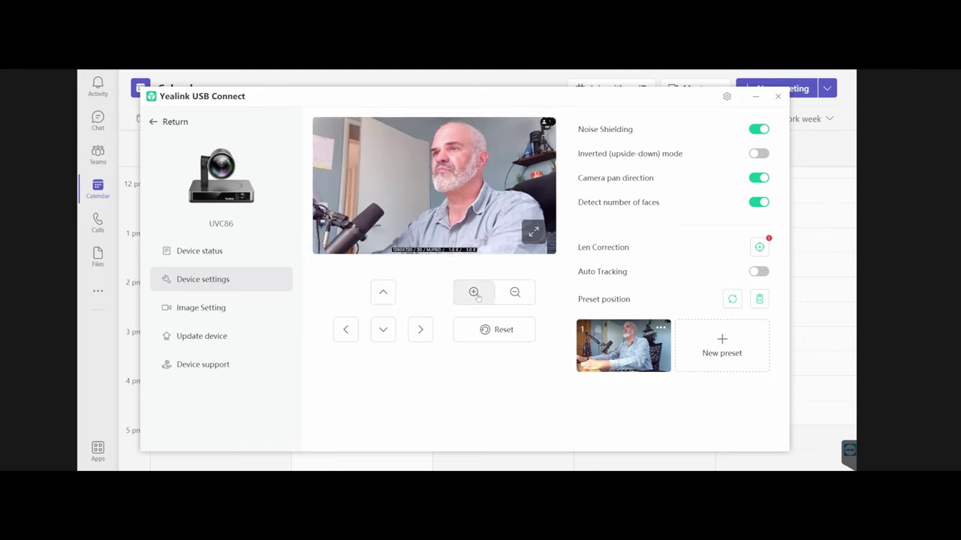
{"action": "left_click", "coordinate": [383, 293]}
{"action": "left_click", "coordinate": [381, 294]}
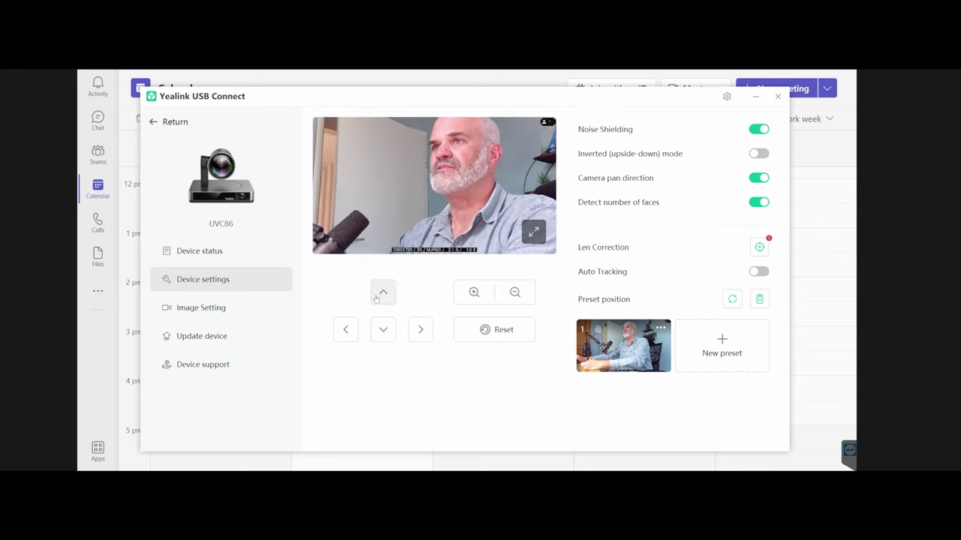
{"action": "left_click", "coordinate": [420, 329]}
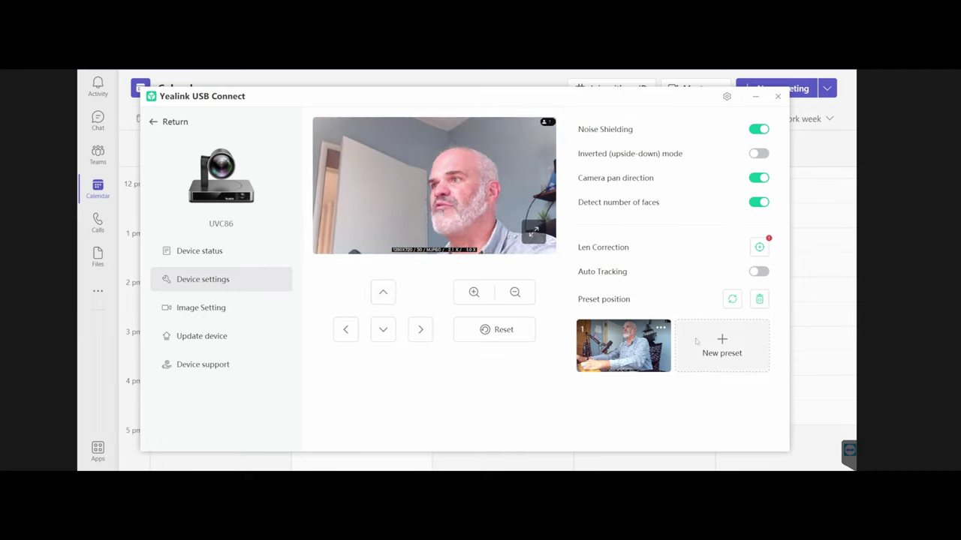
{"action": "left_click", "coordinate": [722, 345]}
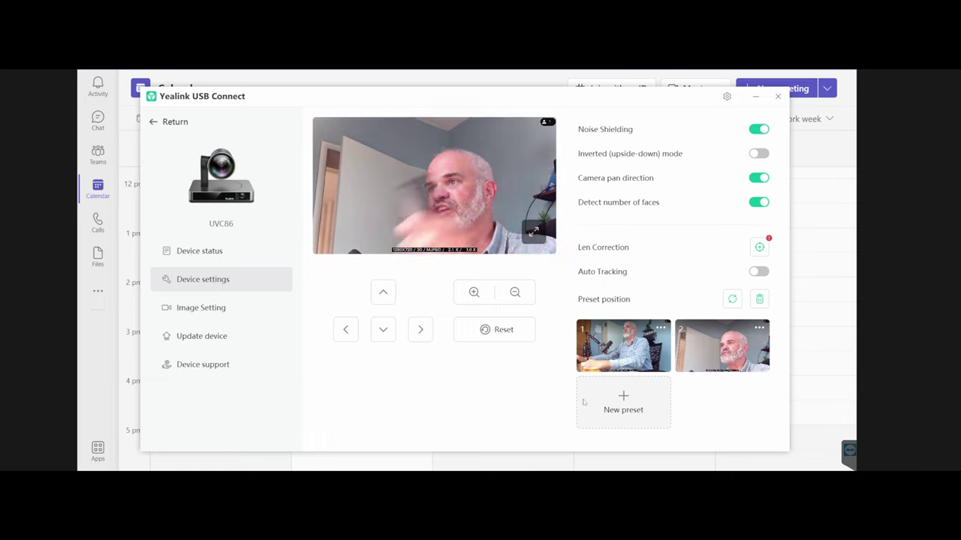
Raise the camera's image saturation to 53 and save the changed image settings.
{"action": "left_click", "coordinate": [203, 307]}
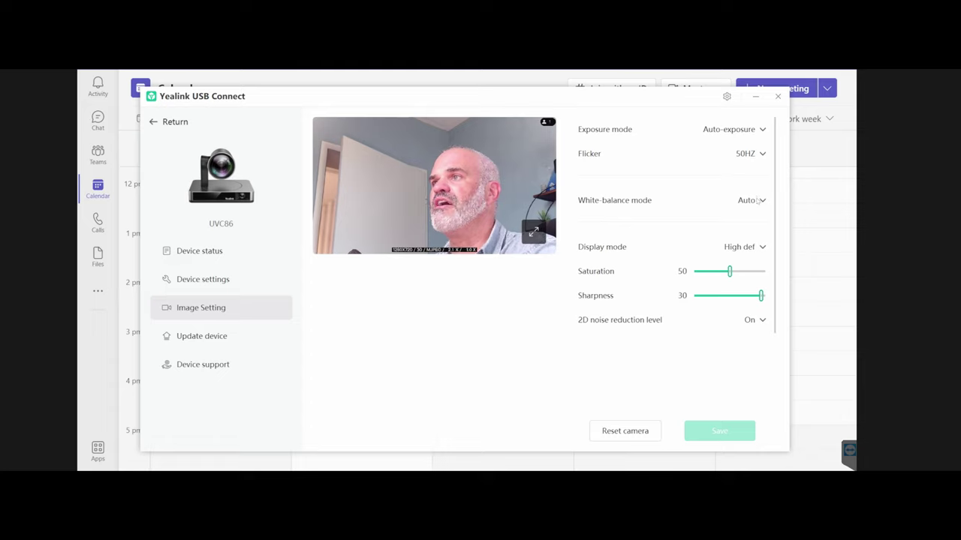
{"action": "left_click", "coordinate": [744, 247]}
{"action": "left_click", "coordinate": [657, 277]}
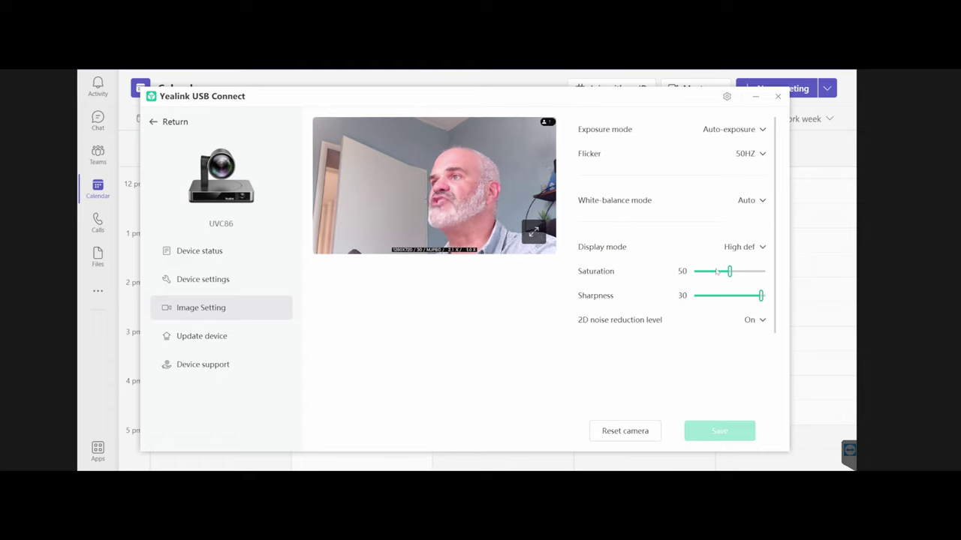
{"action": "mouse_move", "coordinate": [730, 271]}
{"action": "left_mouse_down"}
{"action": "mouse_move", "coordinate": [770, 275]}
{"action": "mouse_move", "coordinate": [732, 276]}
{"action": "left_mouse_up"}
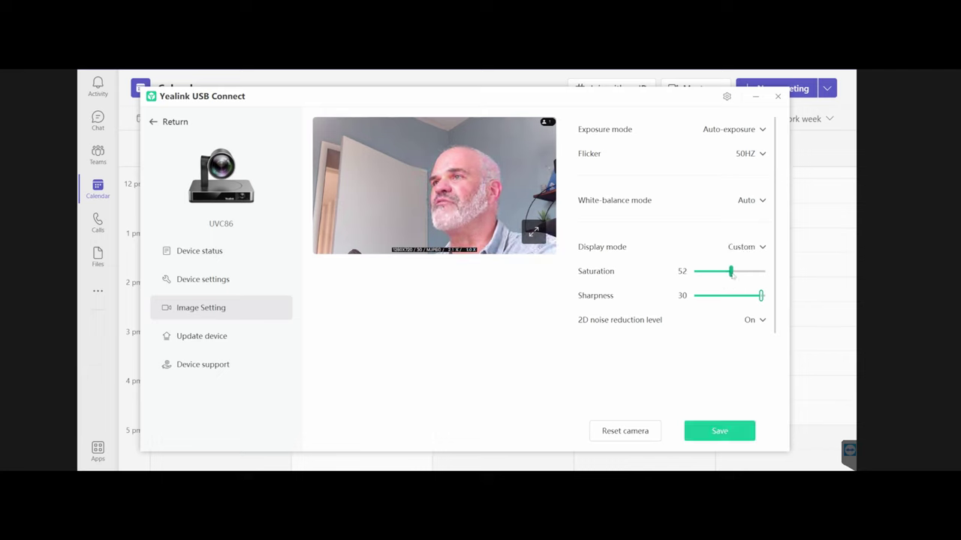
{"action": "left_click", "coordinate": [732, 272]}
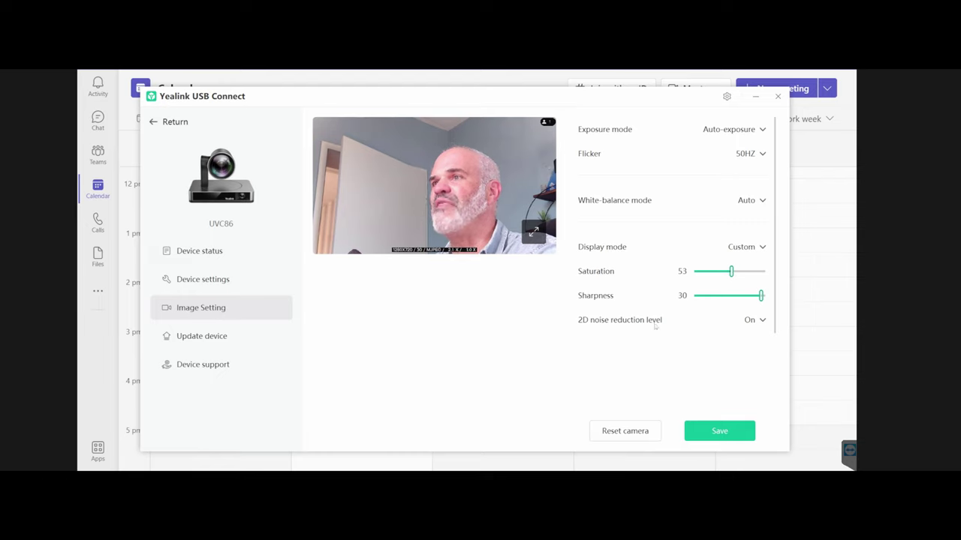
{"action": "left_click", "coordinate": [762, 321]}
{"action": "left_click", "coordinate": [762, 322]}
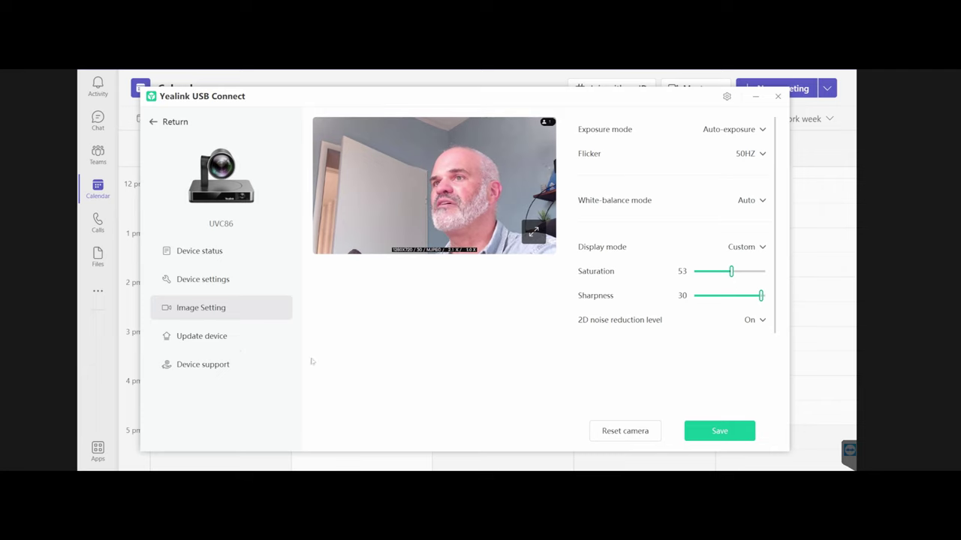
{"action": "left_click", "coordinate": [226, 344]}
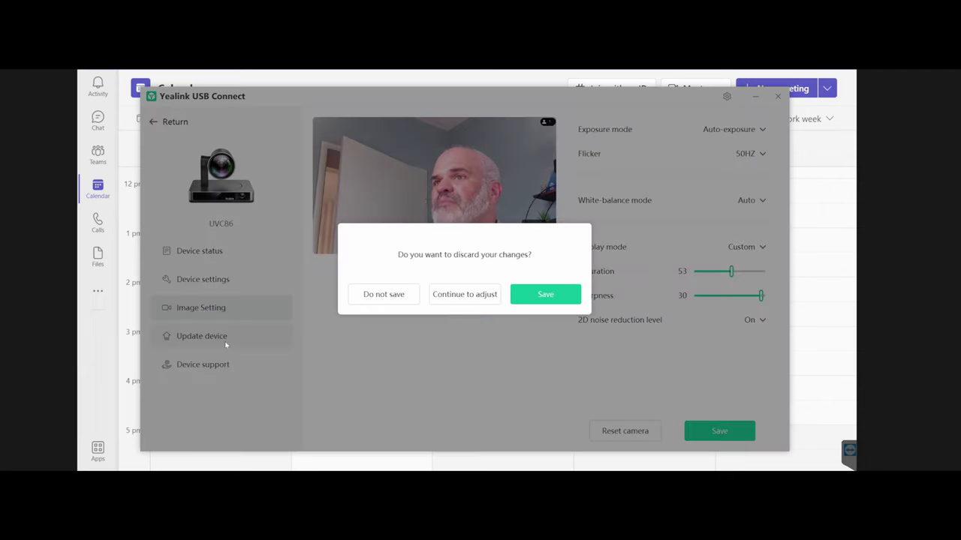
{"action": "left_click", "coordinate": [535, 295]}
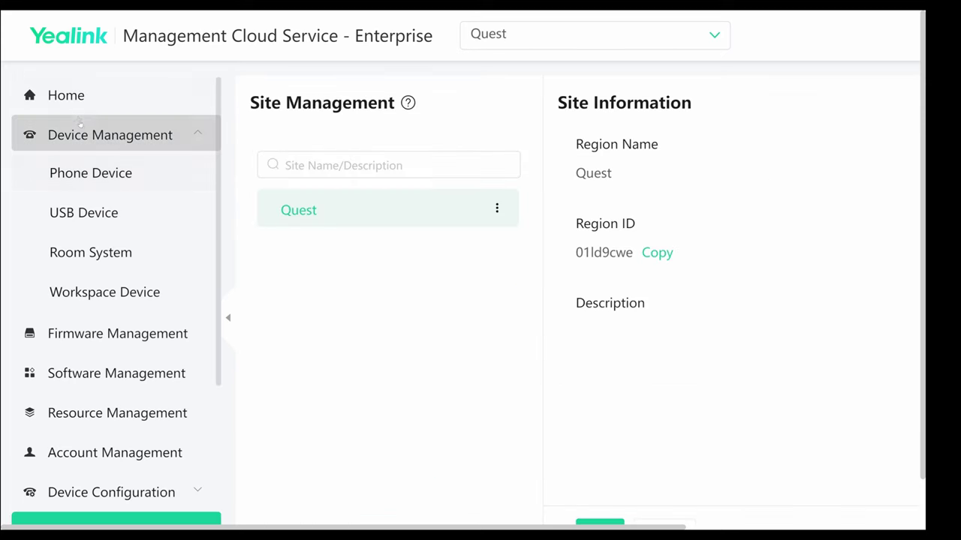
Switch to Yealink Management Cloud Service, show the managed USB devices and select the UVC86 camera.
{"action": "left_click", "coordinate": [75, 100]}
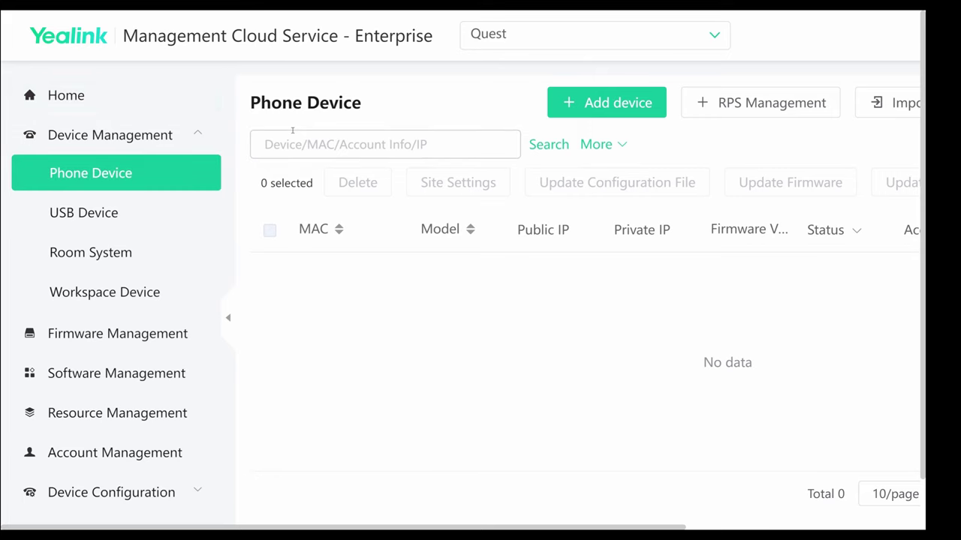
{"action": "left_click", "coordinate": [138, 222]}
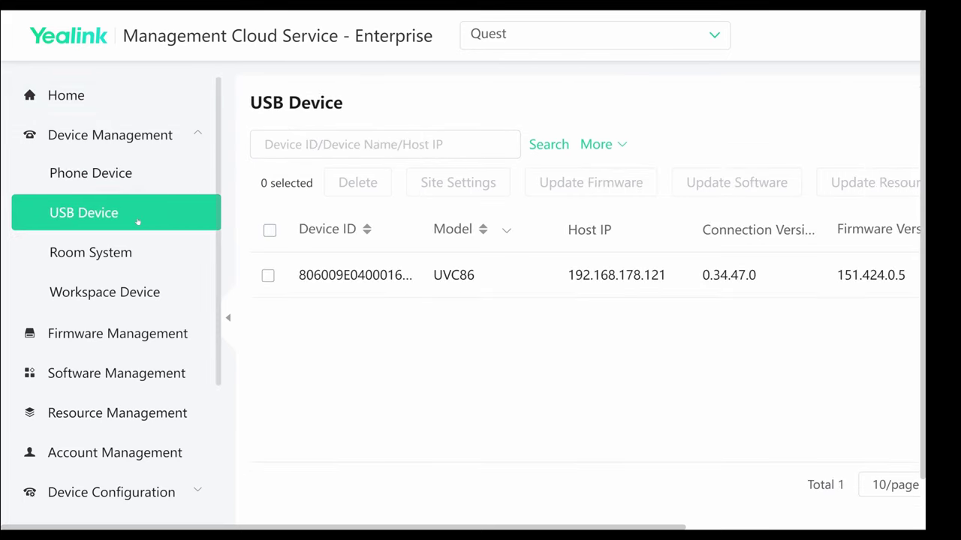
{"action": "left_click", "coordinate": [268, 276]}
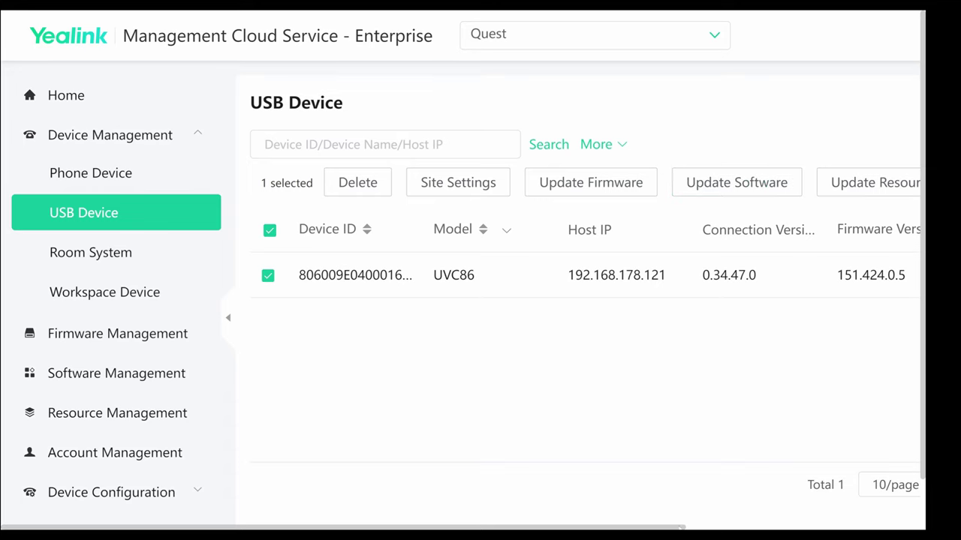
Review the configuration update options for the selected UVC86 and close them without applying an update.
{"action": "scroll", "coordinate": [764, 523], "scroll_direction": "right", "scroll_amount": 6}
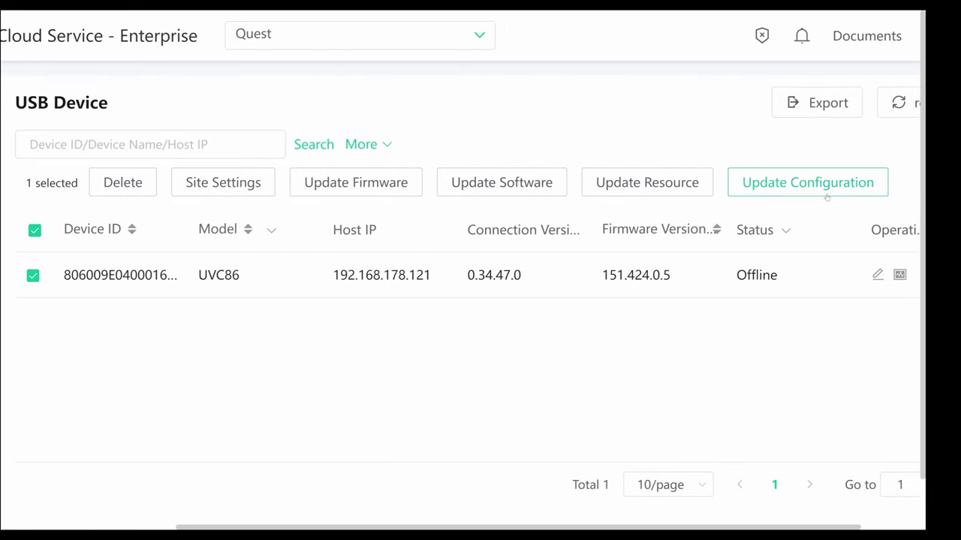
{"action": "left_click_drag", "start_coordinate": [761, 527], "coordinate": [829, 523]}
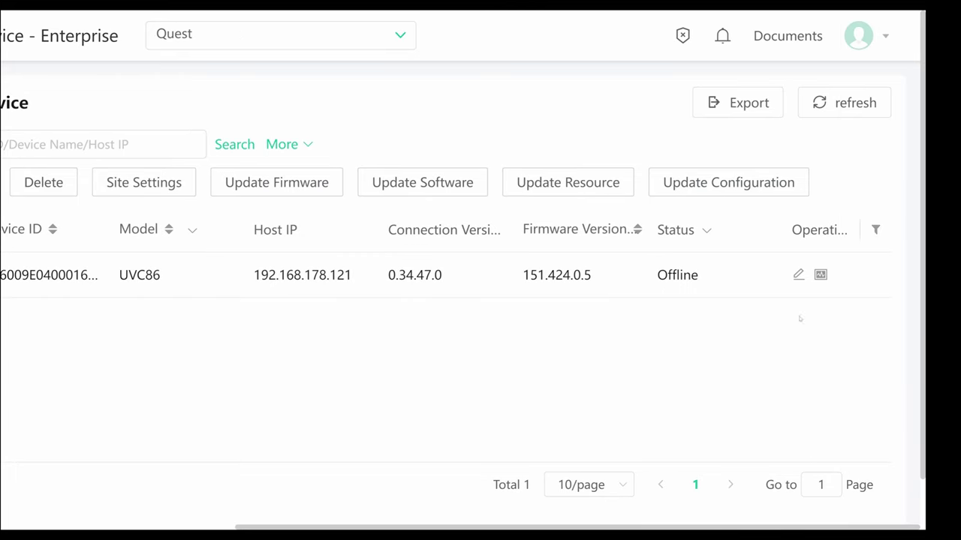
{"action": "left_click", "coordinate": [751, 180]}
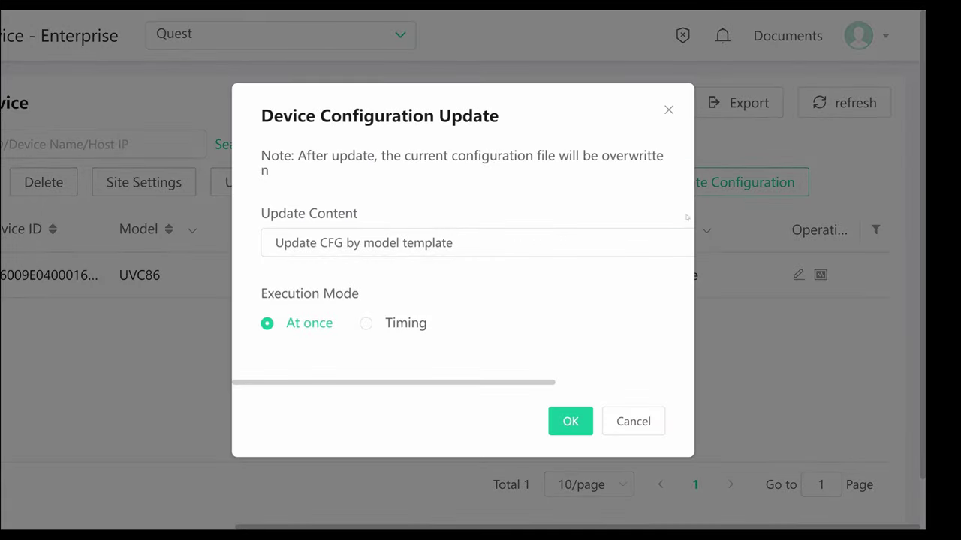
{"action": "left_click", "coordinate": [635, 422]}
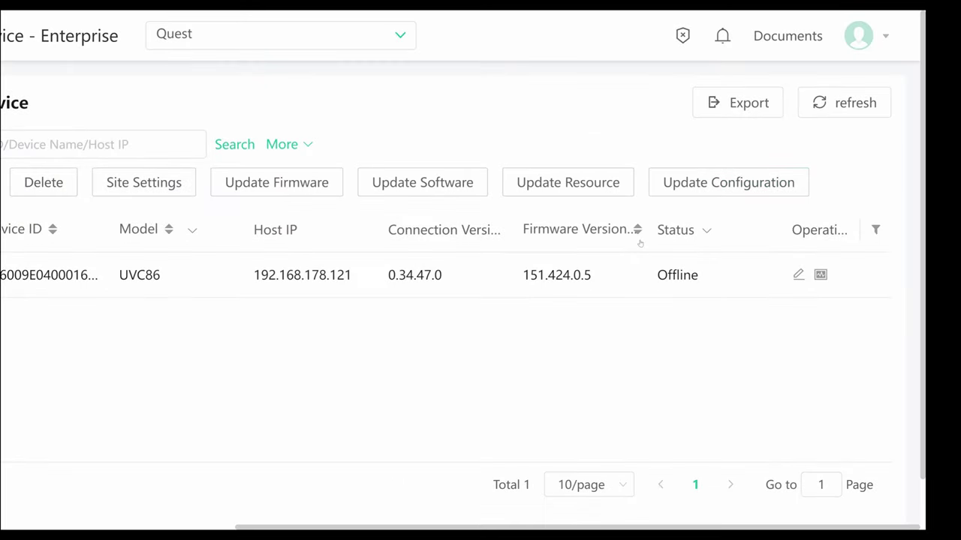
{"action": "left_click_drag", "start_coordinate": [552, 528], "coordinate": [335, 528]}
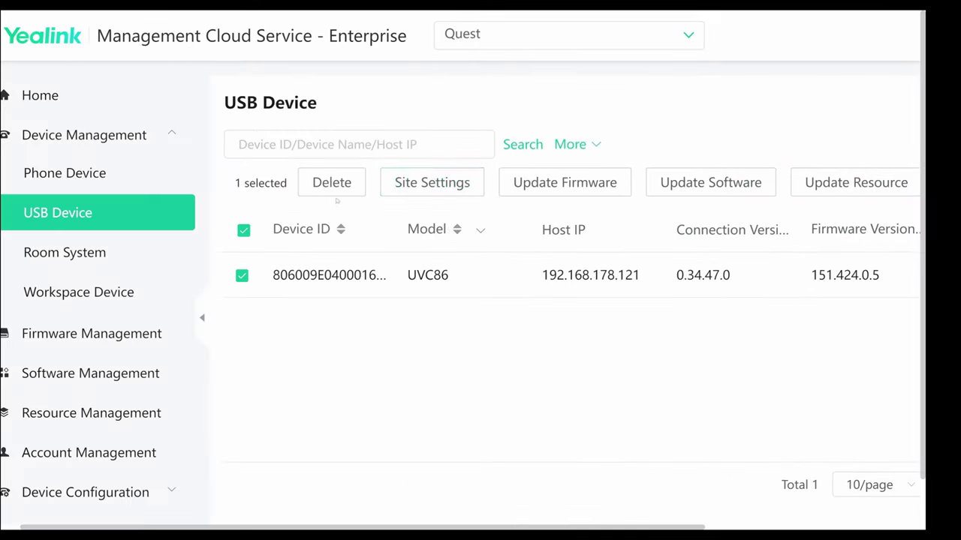
Check which sites the selected UVC86 can be assigned to and leave the site settings without changing them.
{"action": "left_click", "coordinate": [431, 183]}
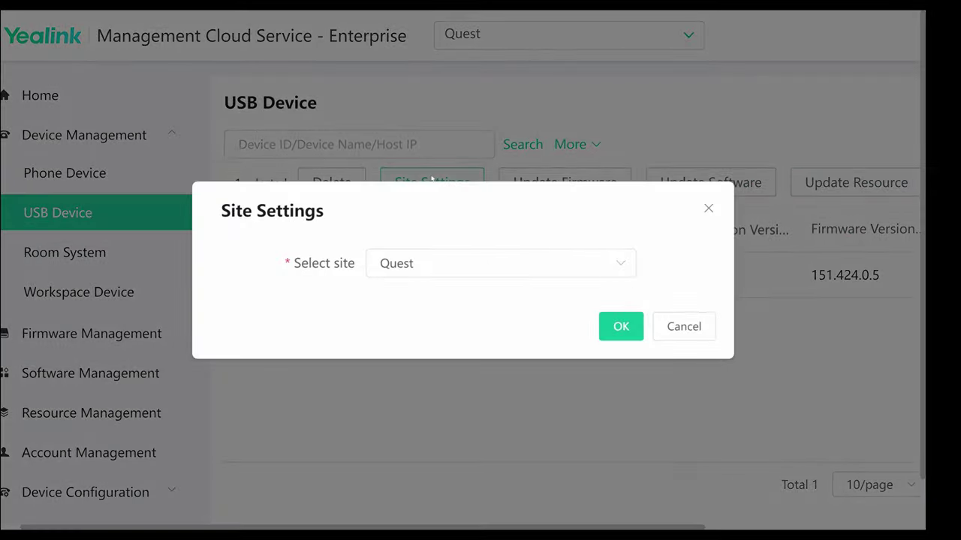
{"action": "left_click", "coordinate": [583, 270]}
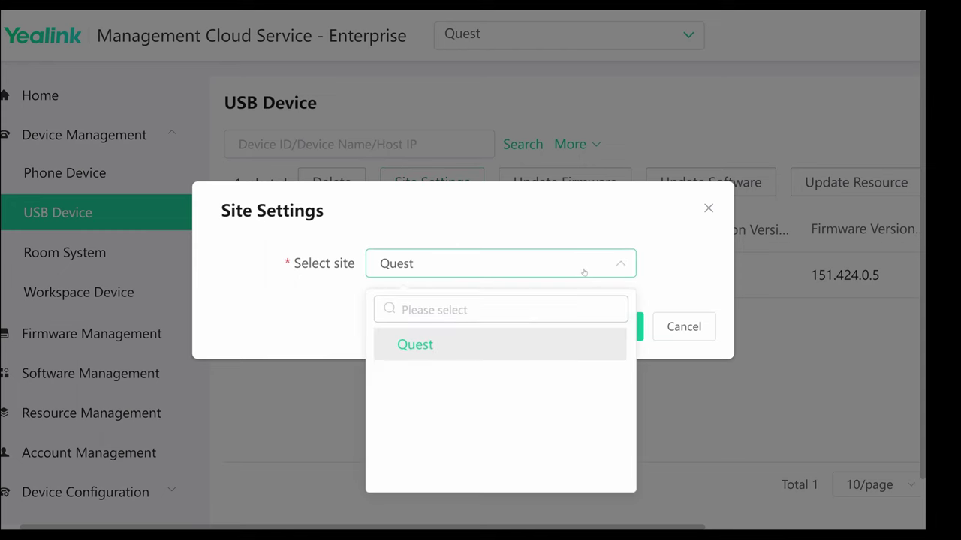
{"action": "left_click", "coordinate": [683, 326]}
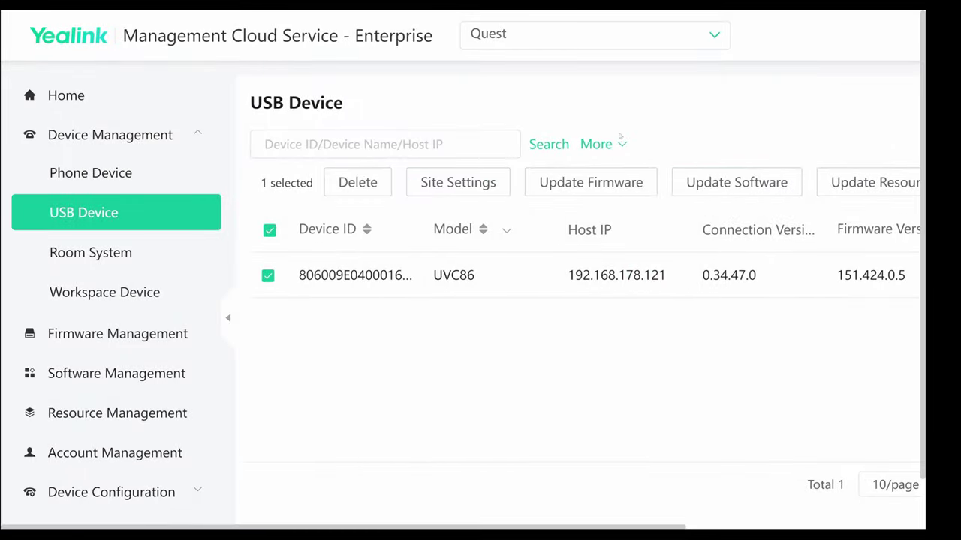
Expand the advanced search filters for USB devices and look through the available criteria.
{"action": "left_click", "coordinate": [620, 144]}
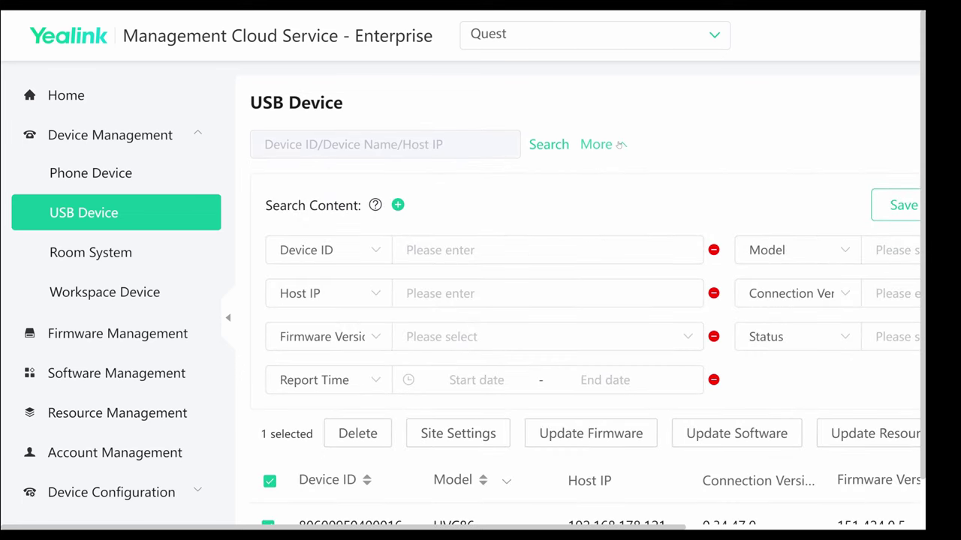
{"action": "scroll", "coordinate": [615, 218], "scroll_direction": "down", "scroll_amount": 3}
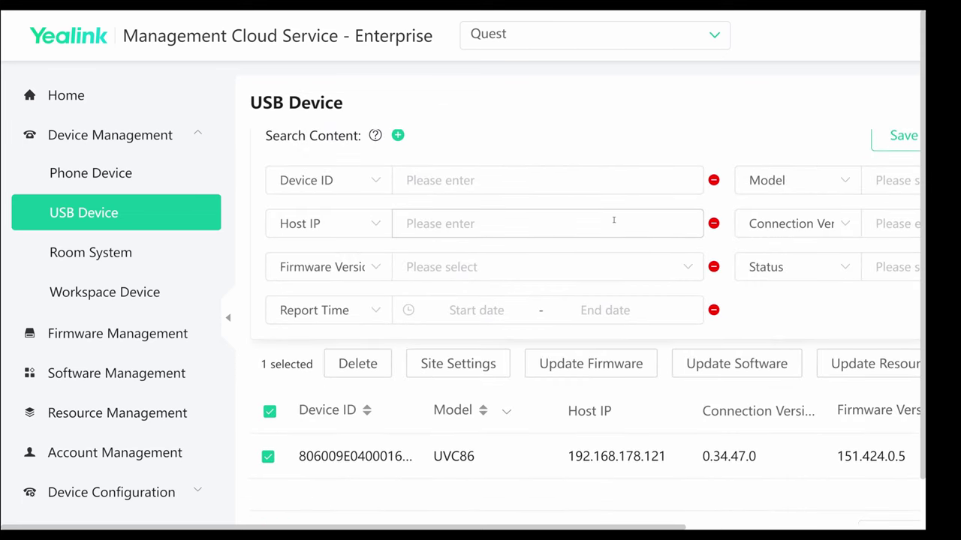
{"action": "scroll", "coordinate": [613, 220], "scroll_direction": "down", "scroll_amount": 1}
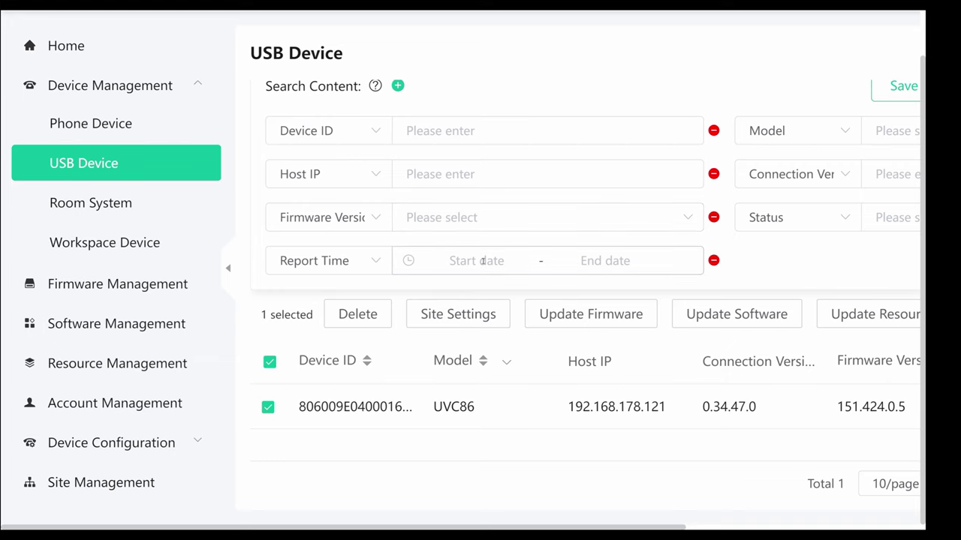
{"action": "scroll", "coordinate": [482, 261], "scroll_direction": "up", "scroll_amount": 2}
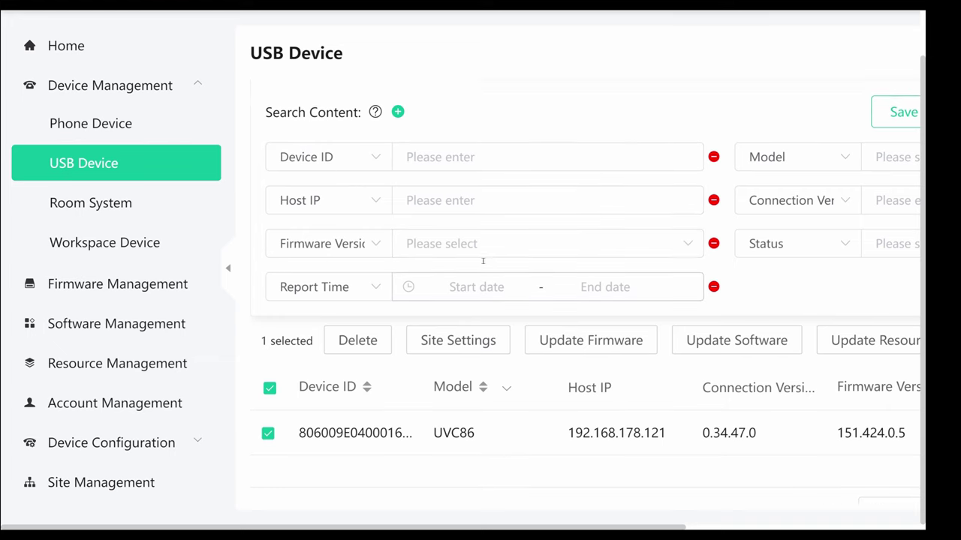
Show the managed room systems and select the CP960 device.
{"action": "left_click", "coordinate": [116, 203]}
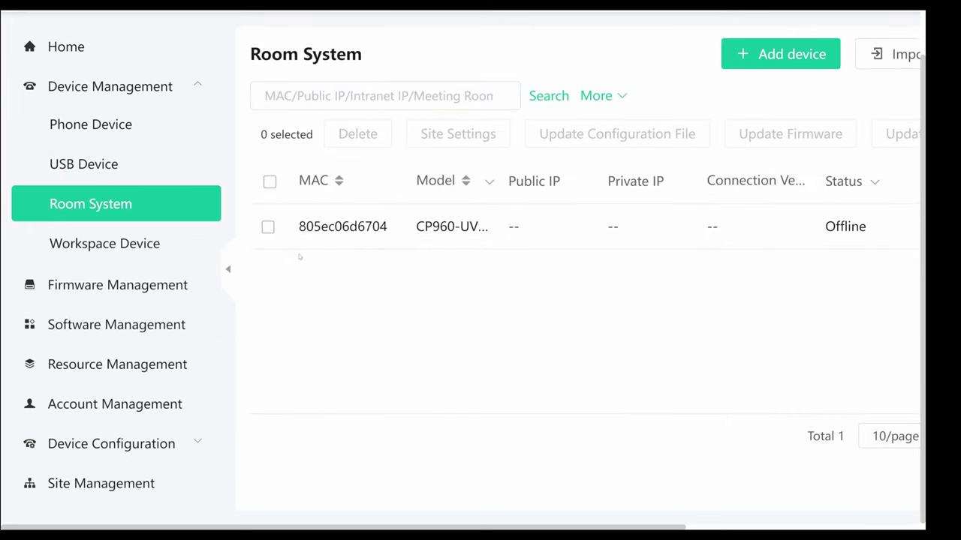
{"action": "left_click", "coordinate": [269, 226]}
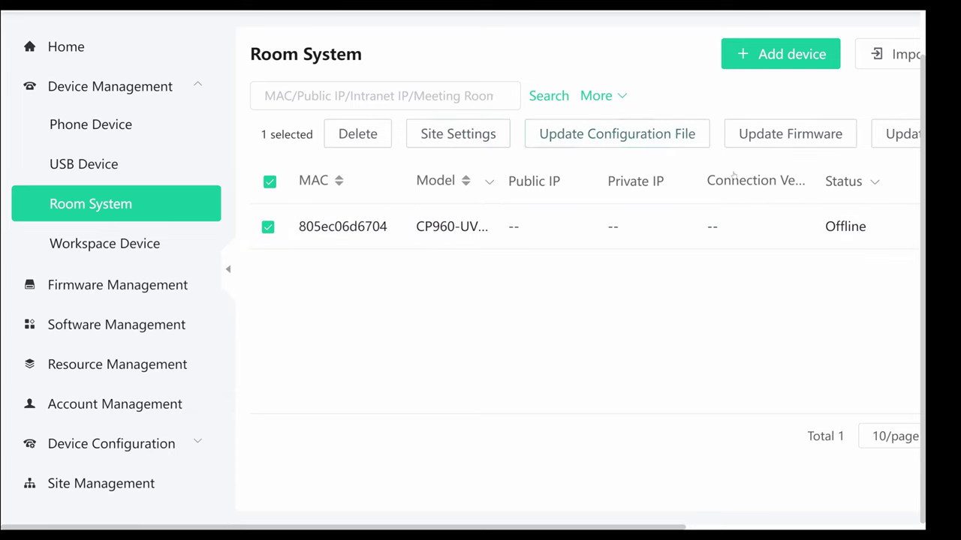
Check the additional operations offered for the selected CP960, including do not disturb, messaging, reboot and factory reset.
{"action": "scroll", "coordinate": [740, 125], "scroll_direction": "right", "scroll_amount": 5}
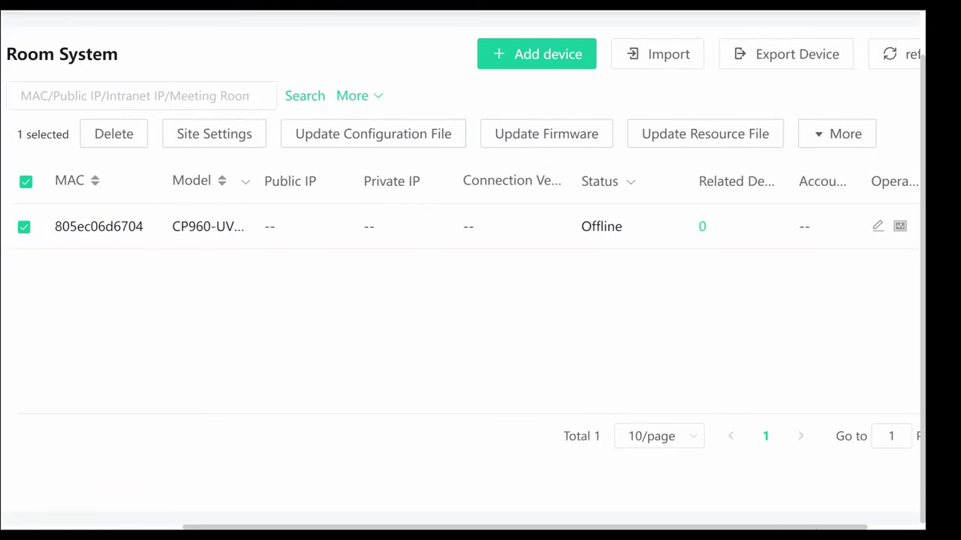
{"action": "mouse_move", "coordinate": [778, 137]}
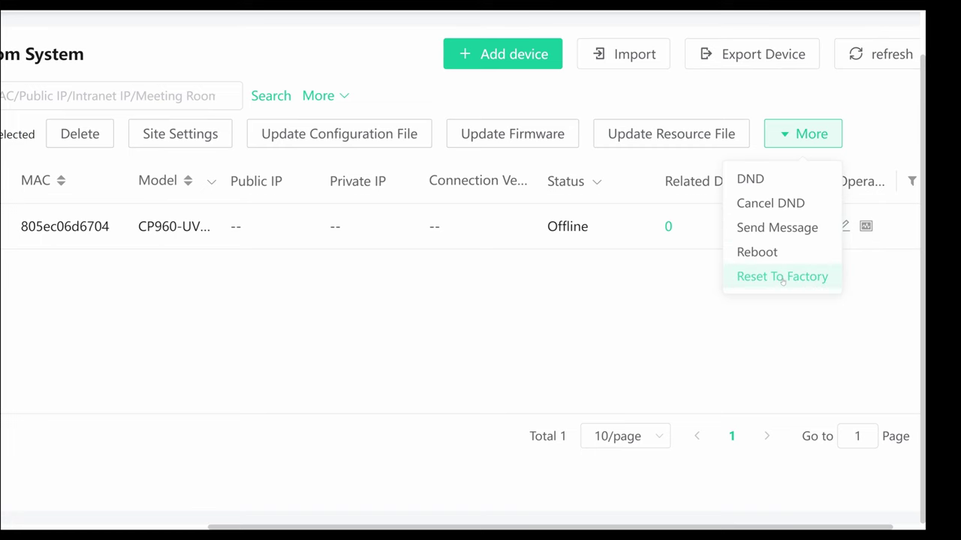
{"action": "scroll", "coordinate": [338, 338], "scroll_direction": "left", "scroll_amount": 5}
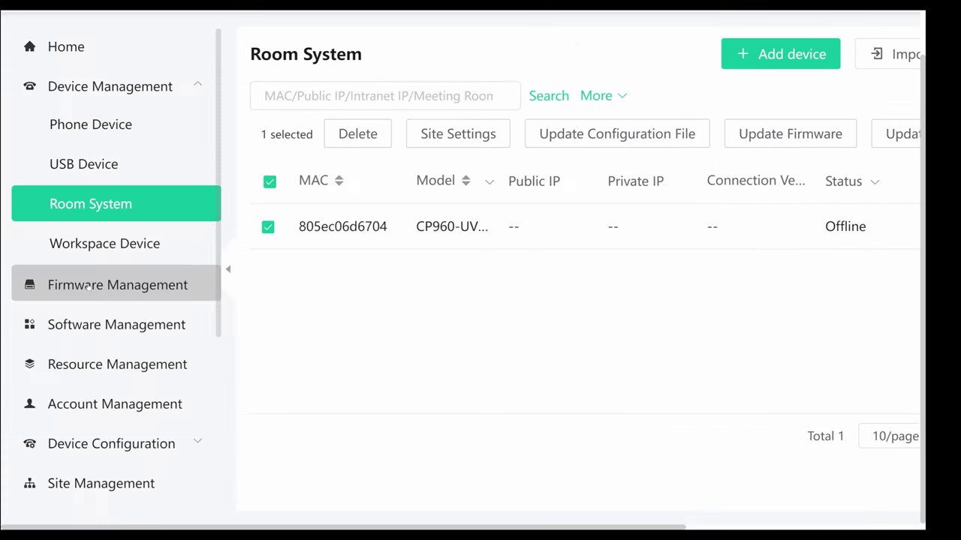
Look through the available management sections from Firmware Management down to RPS Management.
{"action": "scroll", "coordinate": [88, 286], "scroll_direction": "down", "scroll_amount": 3}
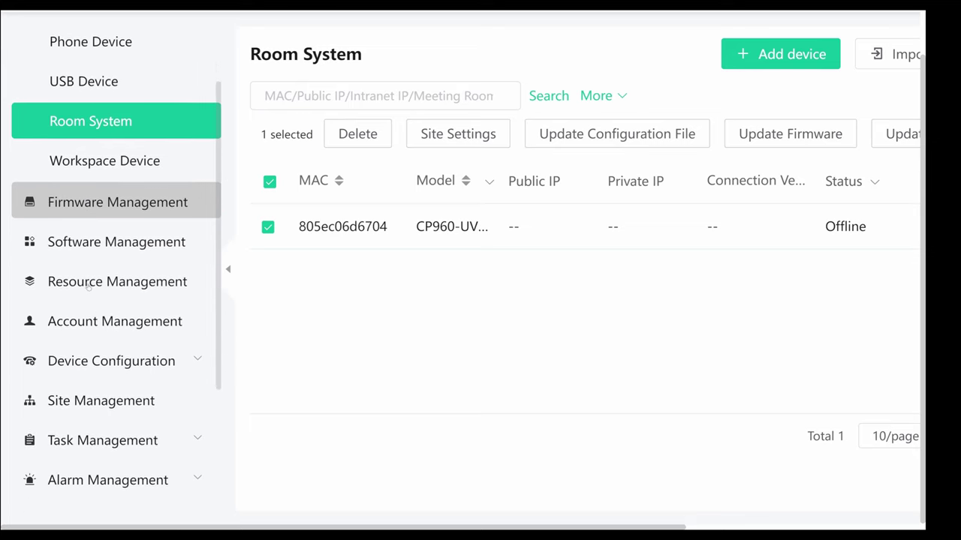
{"action": "scroll", "coordinate": [87, 287], "scroll_direction": "down", "scroll_amount": 2}
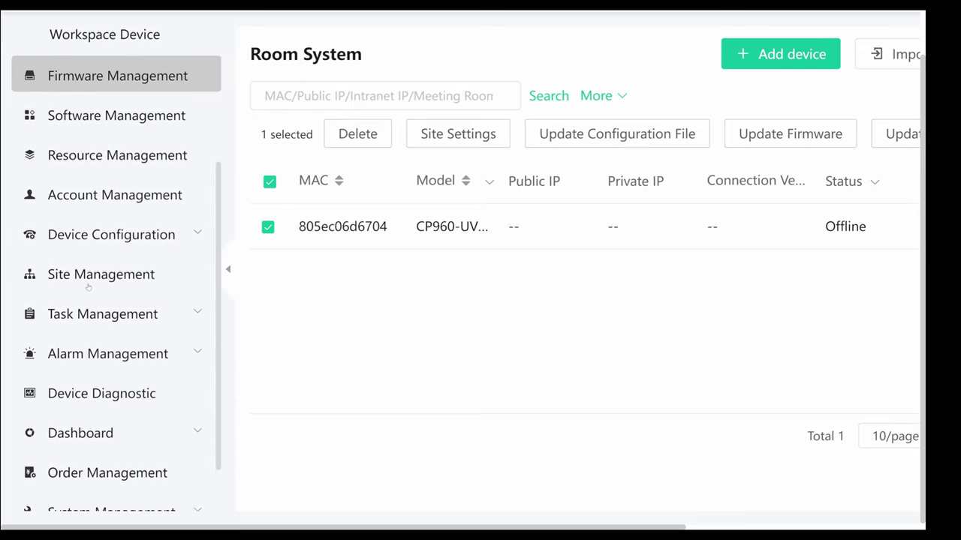
{"action": "scroll", "coordinate": [88, 287], "scroll_direction": "down", "scroll_amount": 1}
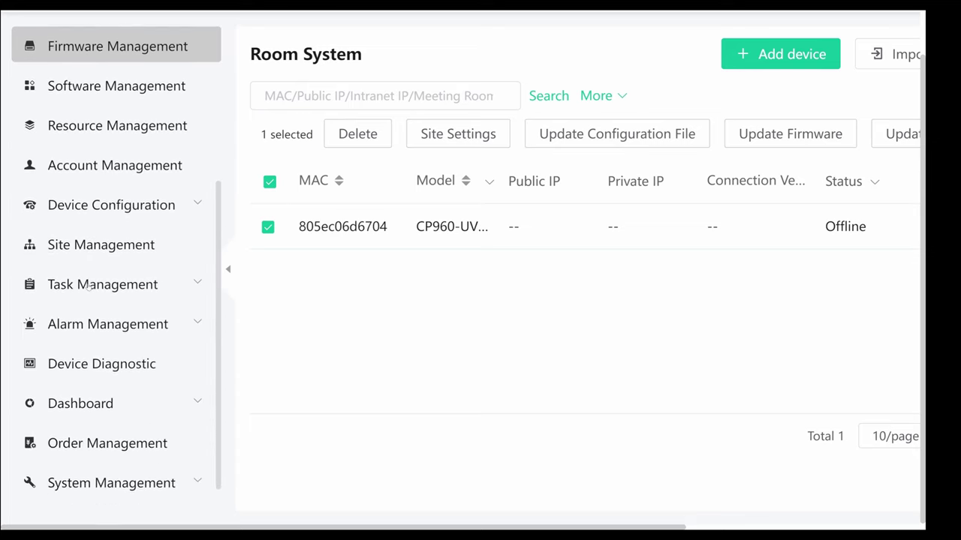
{"action": "scroll", "coordinate": [88, 286], "scroll_direction": "down", "scroll_amount": 1}
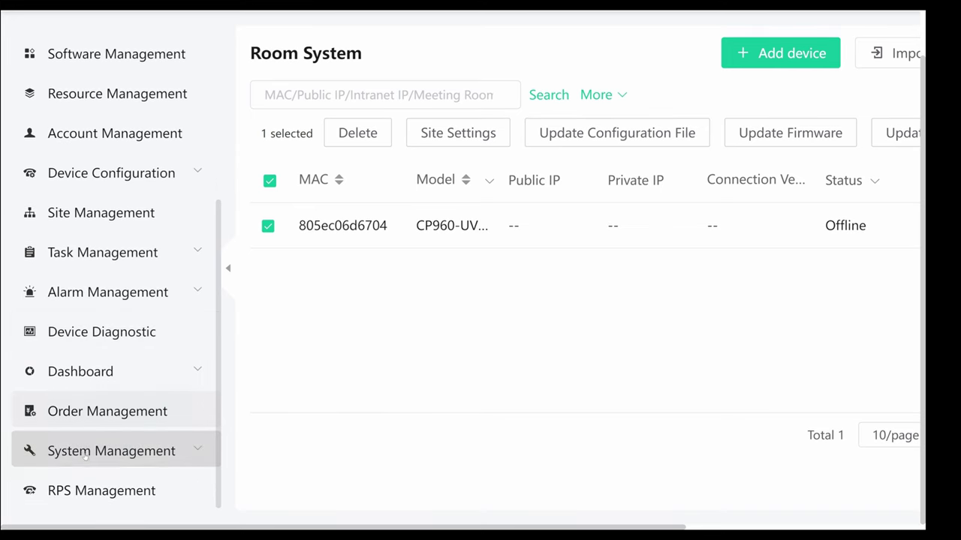
{"action": "scroll", "coordinate": [99, 304], "scroll_direction": "up", "scroll_amount": 5}
{"action": "scroll", "coordinate": [99, 308], "scroll_direction": "up", "scroll_amount": 2}
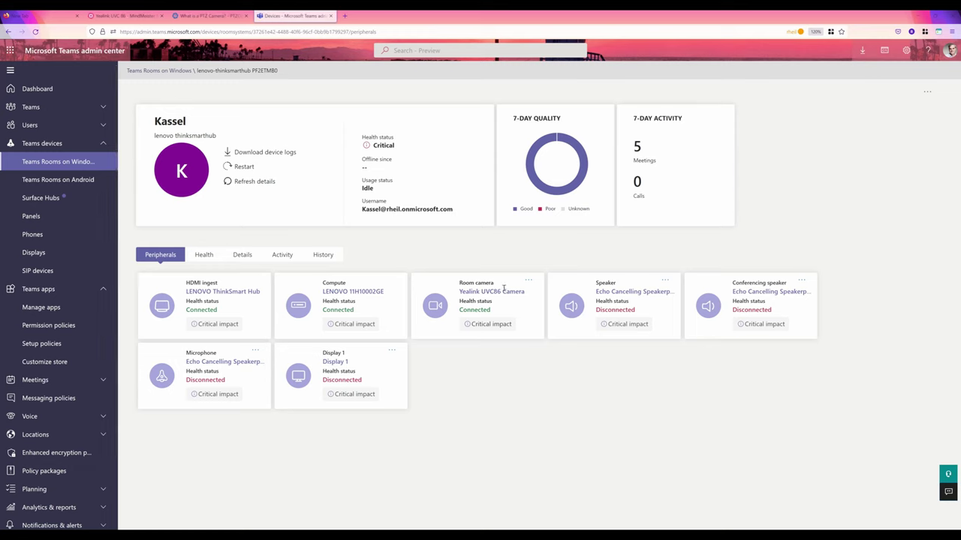
In the Microsoft Teams admin center, review the Kassel room's Yealink UVC86 camera among the peripherals, its health status, and the device details.
{"action": "left_click_drag", "start_coordinate": [506, 290], "coordinate": [465, 291]}
{"action": "left_click", "coordinate": [452, 295]}
{"action": "left_click", "coordinate": [204, 255]}
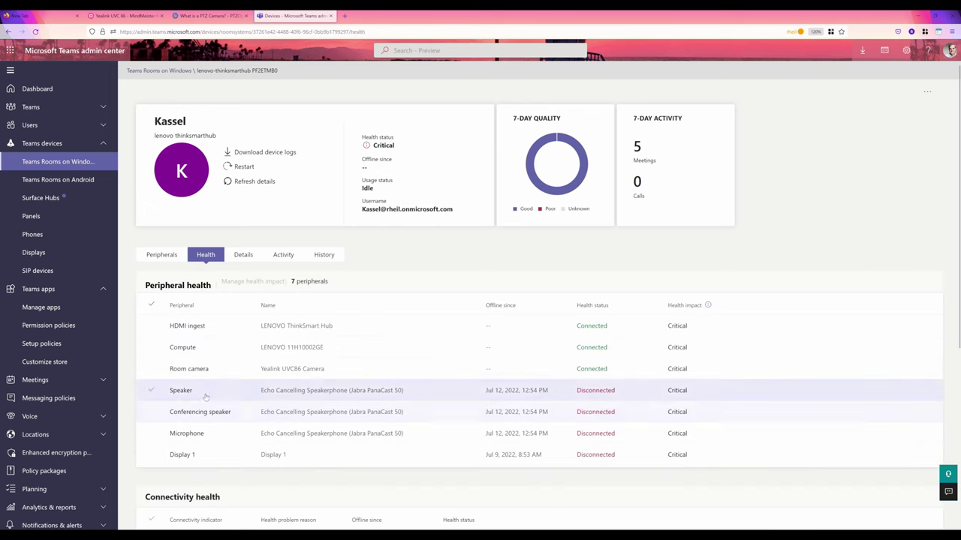
{"action": "left_click", "coordinate": [215, 369]}
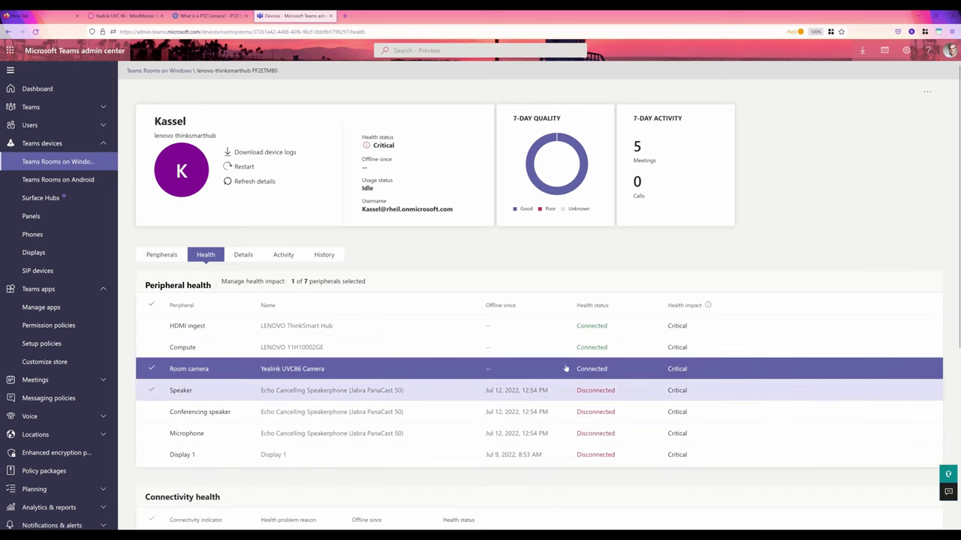
{"action": "left_click", "coordinate": [600, 369]}
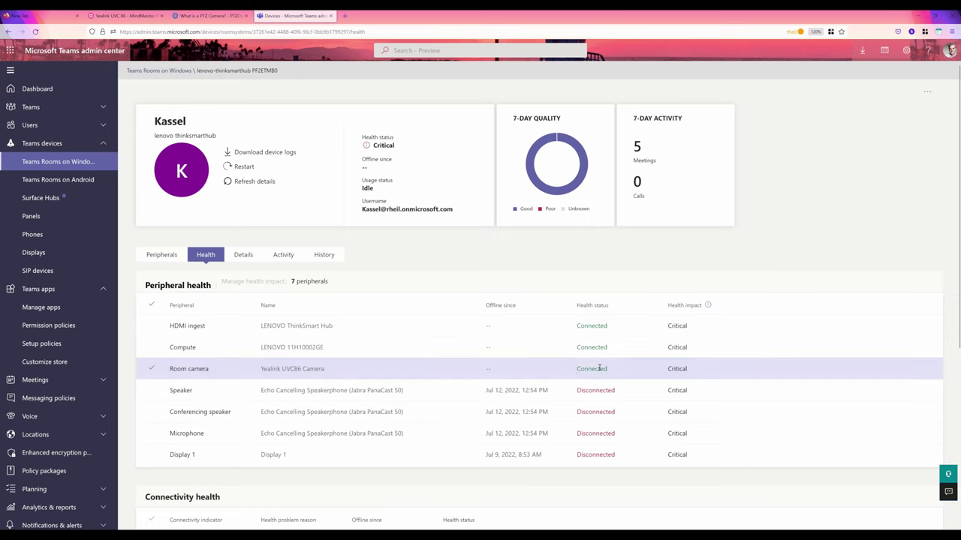
{"action": "left_click", "coordinate": [212, 370]}
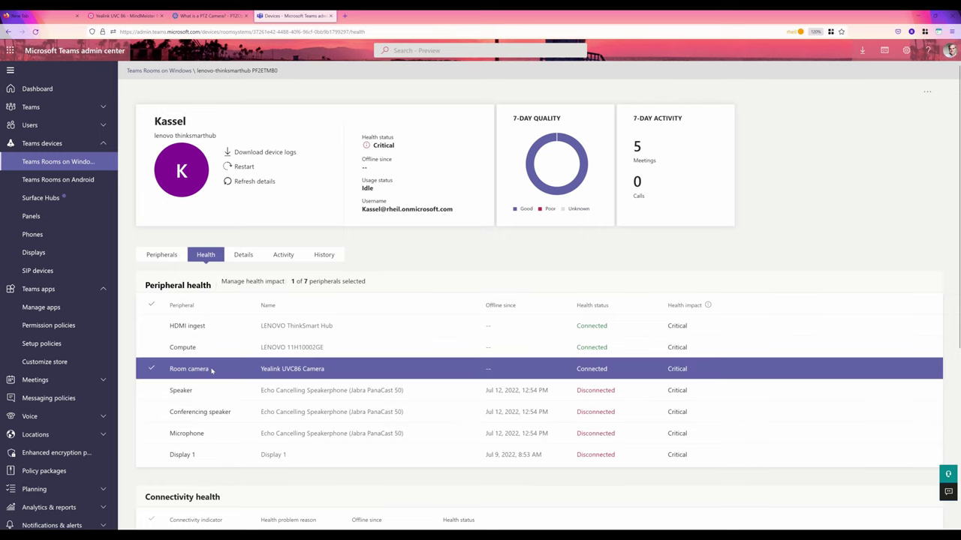
{"action": "left_click", "coordinate": [243, 255]}
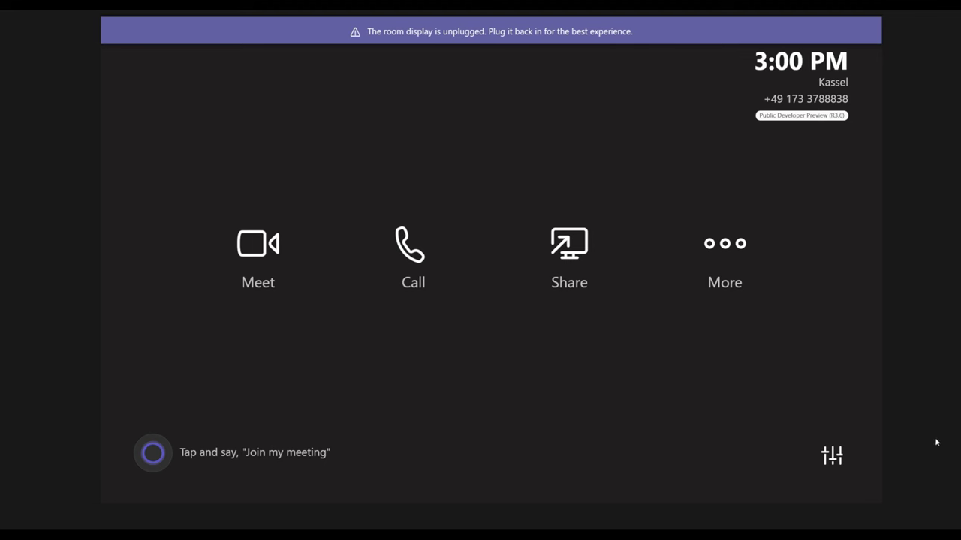
On the Kassel room console, open the camera controls, zoom the camera out and show the UVC86's status.
{"action": "left_click", "coordinate": [838, 453]}
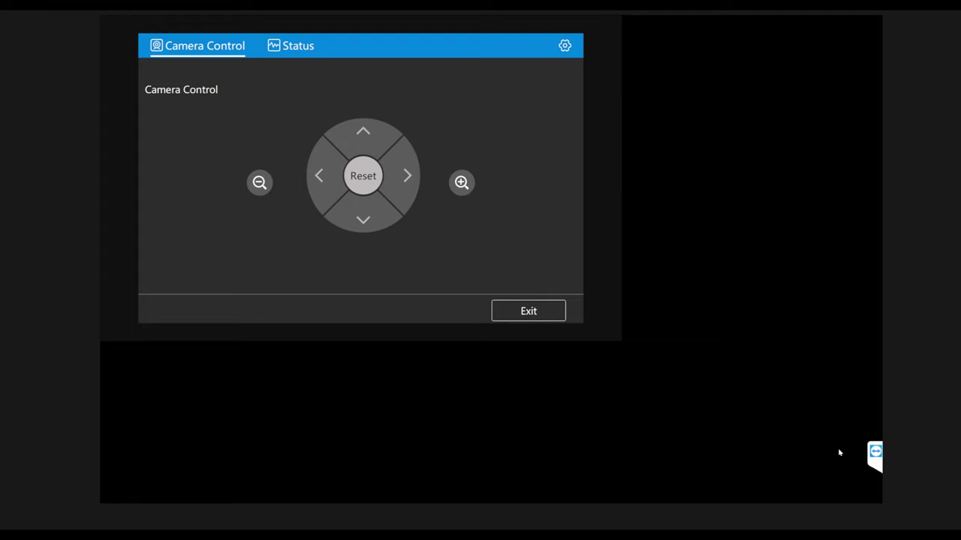
{"action": "left_click", "coordinate": [257, 185]}
{"action": "left_click", "coordinate": [304, 49]}
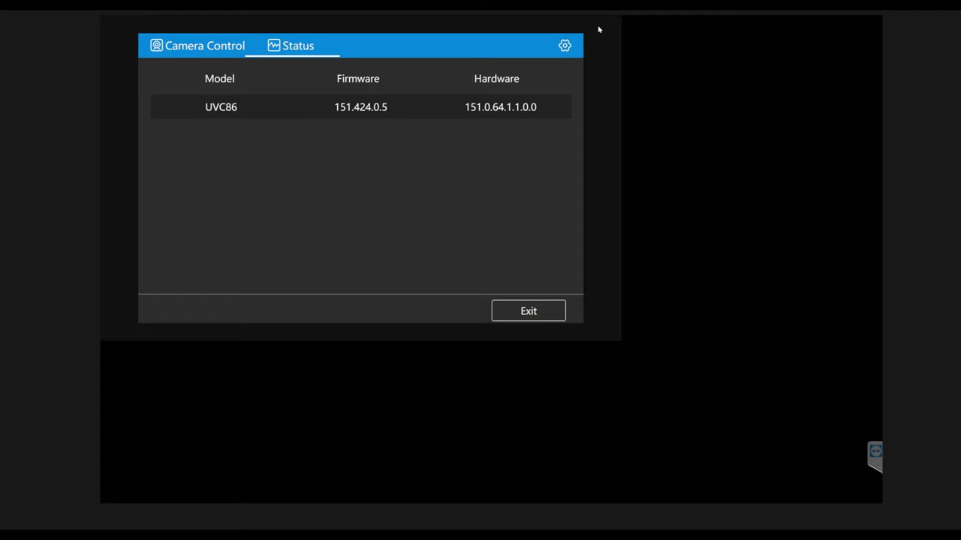
Review the tracking modes in the camera settings and keep Tracking Mode set to Off.
{"action": "left_click", "coordinate": [565, 47]}
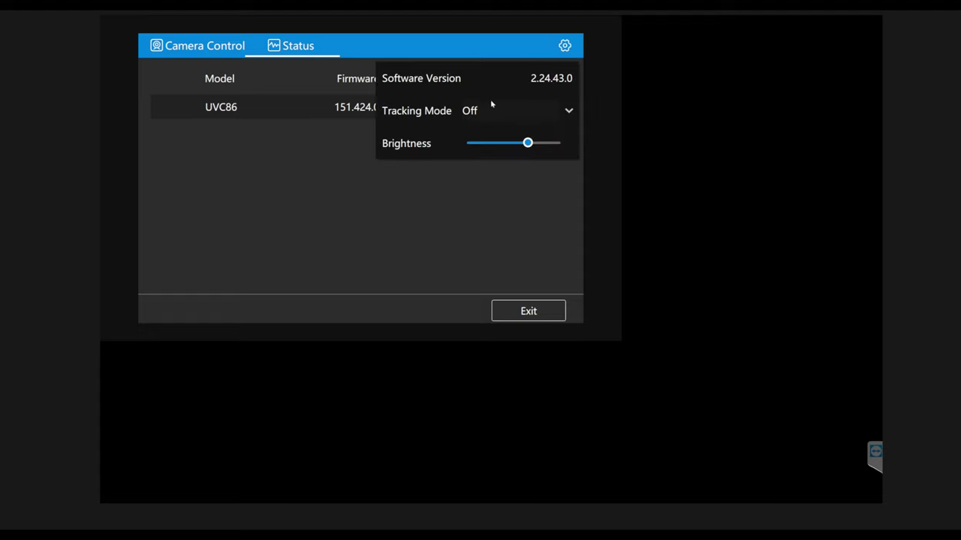
{"action": "left_click", "coordinate": [512, 112]}
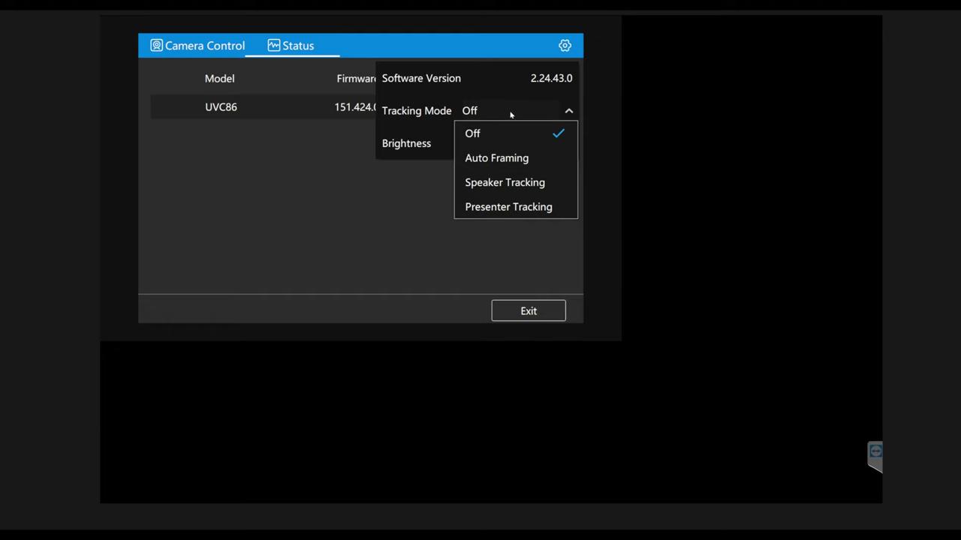
{"action": "left_click", "coordinate": [489, 139]}
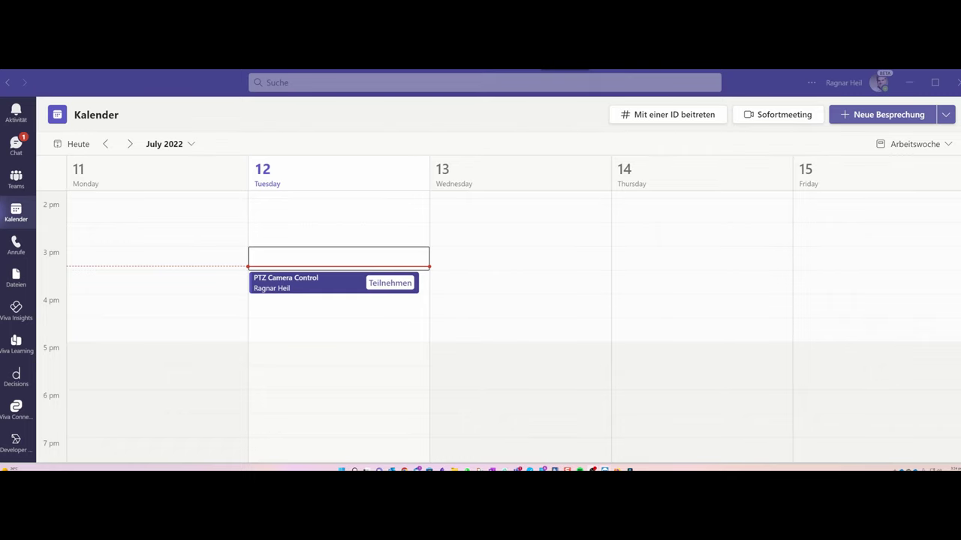
Join the PTZ Camera Control meeting in Microsoft Teams, open the PTZ Camera Controls app and maximize the meeting window.
{"action": "left_click", "coordinate": [390, 283]}
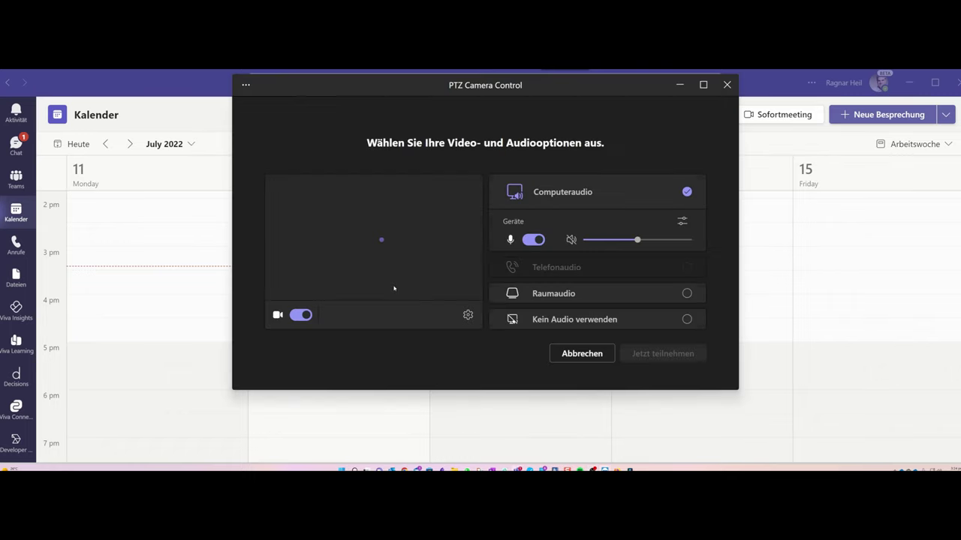
{"action": "left_click", "coordinate": [665, 354]}
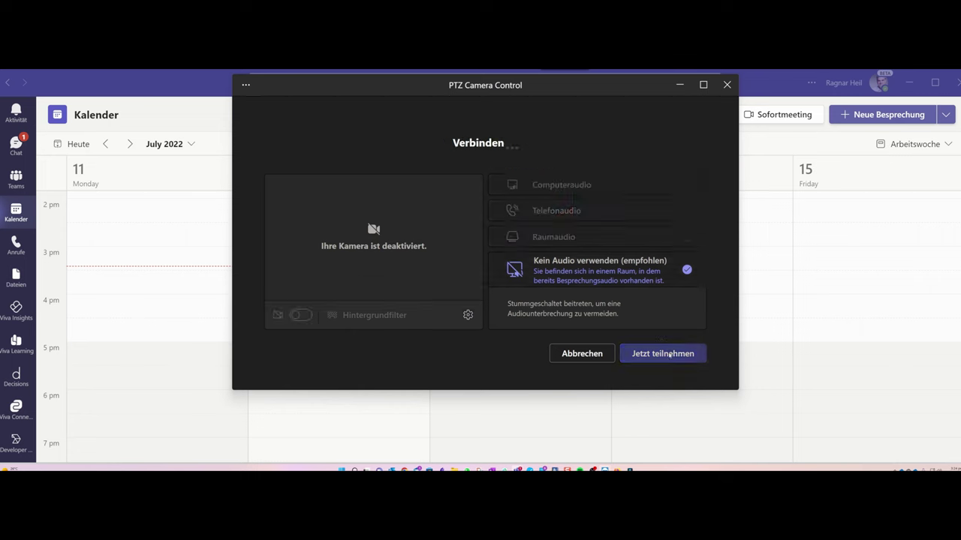
{"action": "left_click", "coordinate": [510, 114]}
{"action": "left_click", "coordinate": [539, 146]}
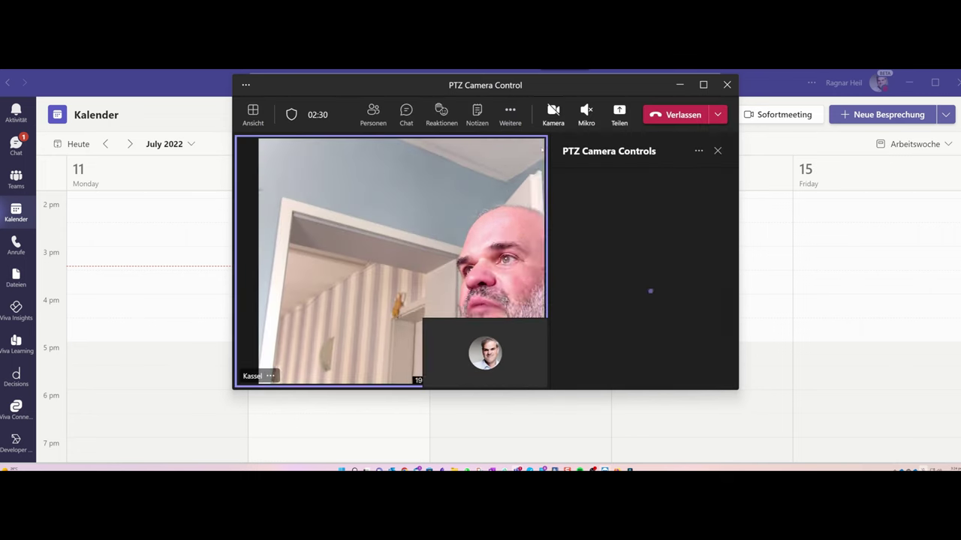
{"action": "double_click", "coordinate": [575, 88]}
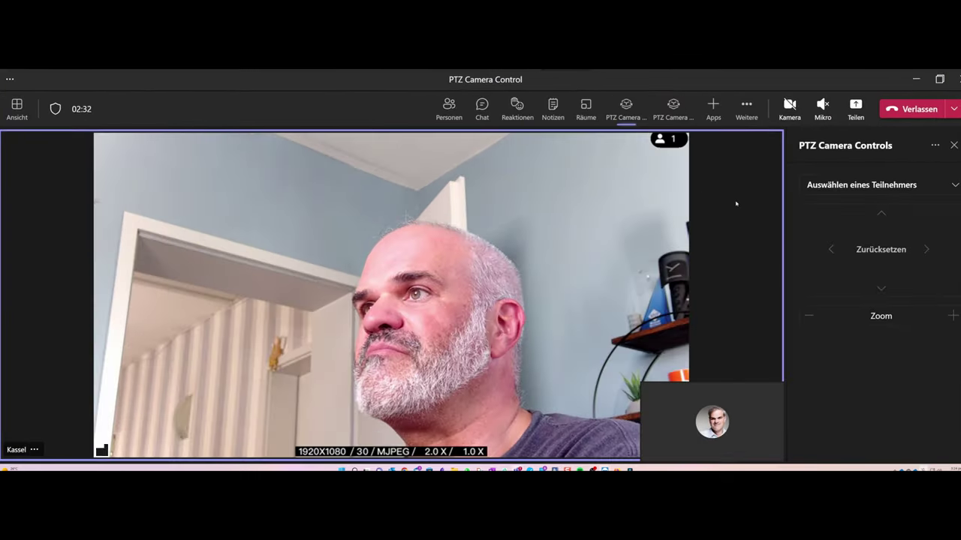
Choose Kassel as the participant in PTZ Camera Controls and zoom its camera out to 1.0X.
{"action": "left_click", "coordinate": [833, 188]}
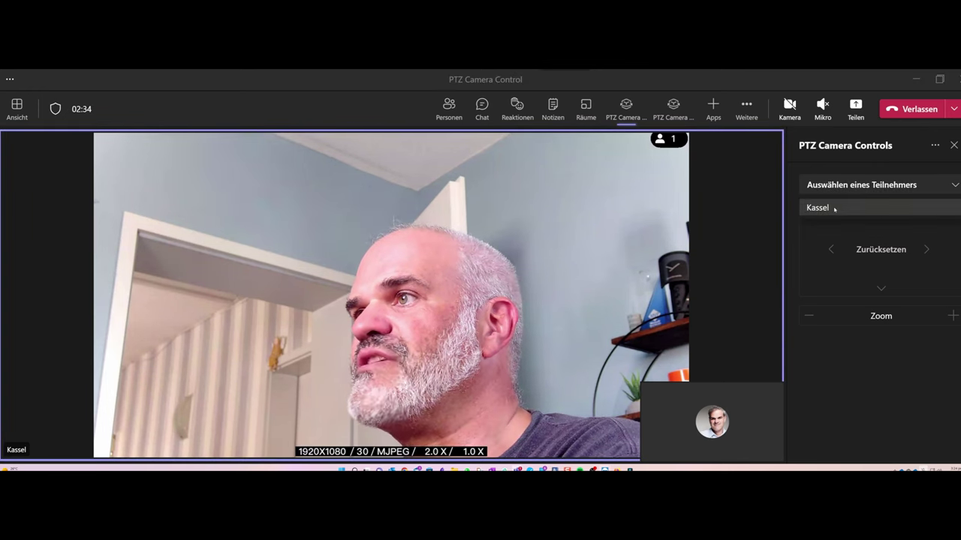
{"action": "left_click", "coordinate": [825, 208]}
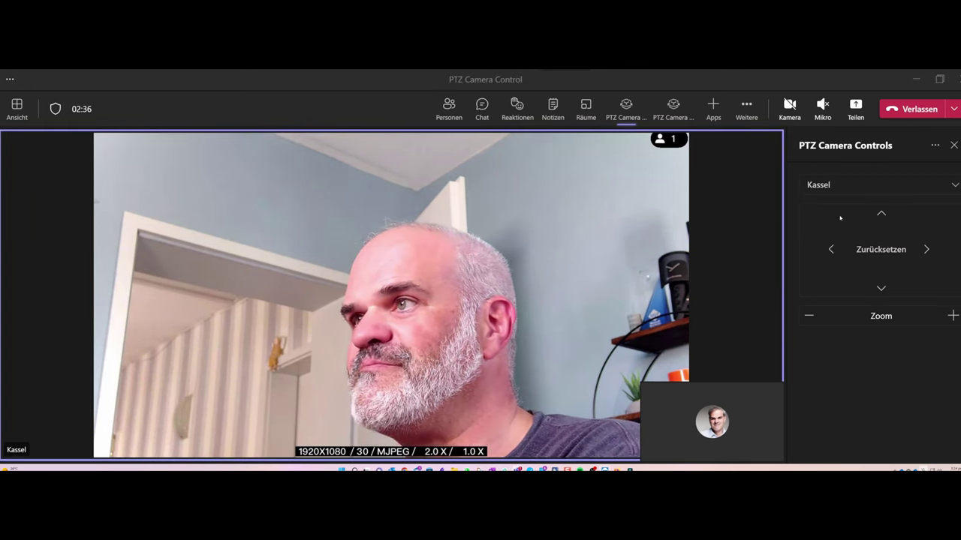
{"action": "left_click", "coordinate": [810, 317]}
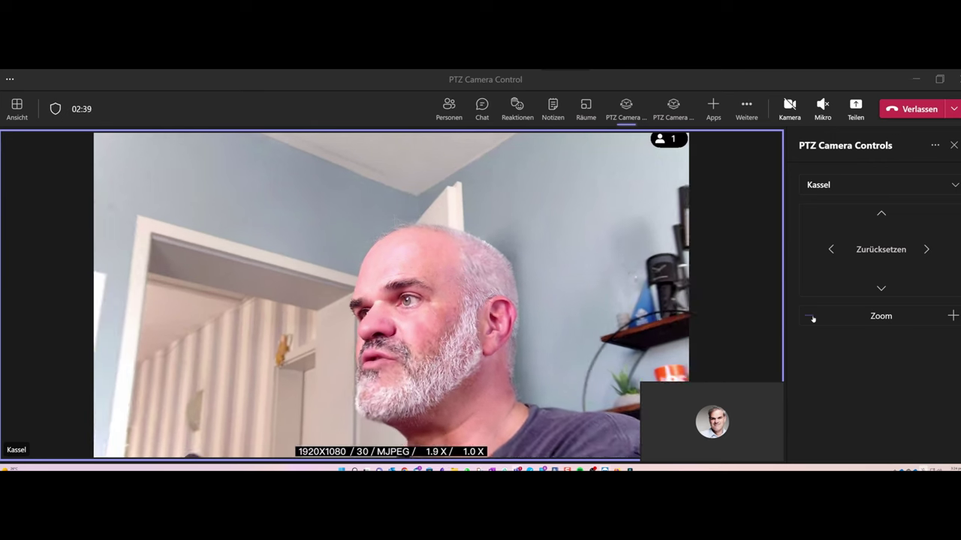
{"action": "left_click_drag", "start_coordinate": [812, 318], "coordinate": [812, 319]}
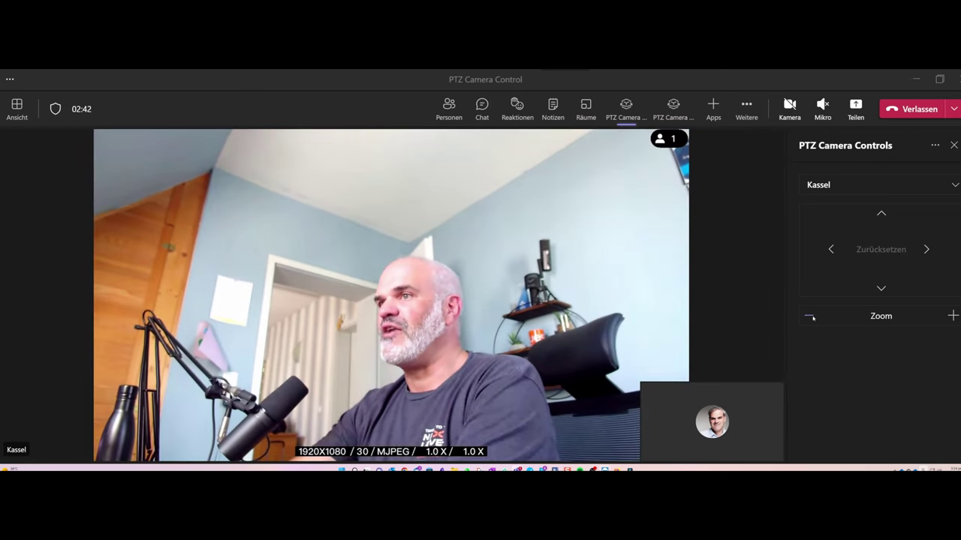